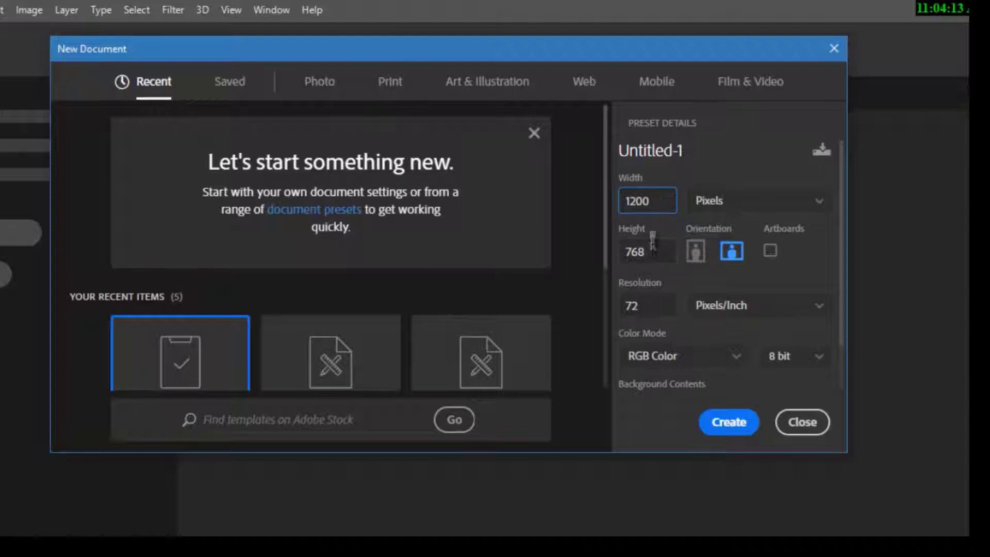
- Set the new document's height to 800 pixels, create it, and collapse the Navigator panel
{"action": "double_click", "coordinate": [652, 252]}
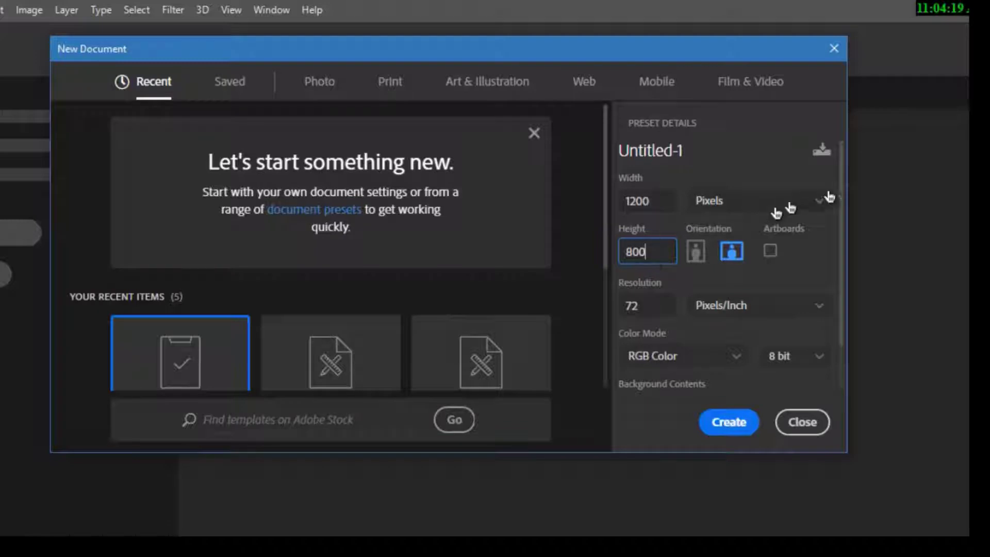
{"action": "left_click", "coordinate": [816, 203]}
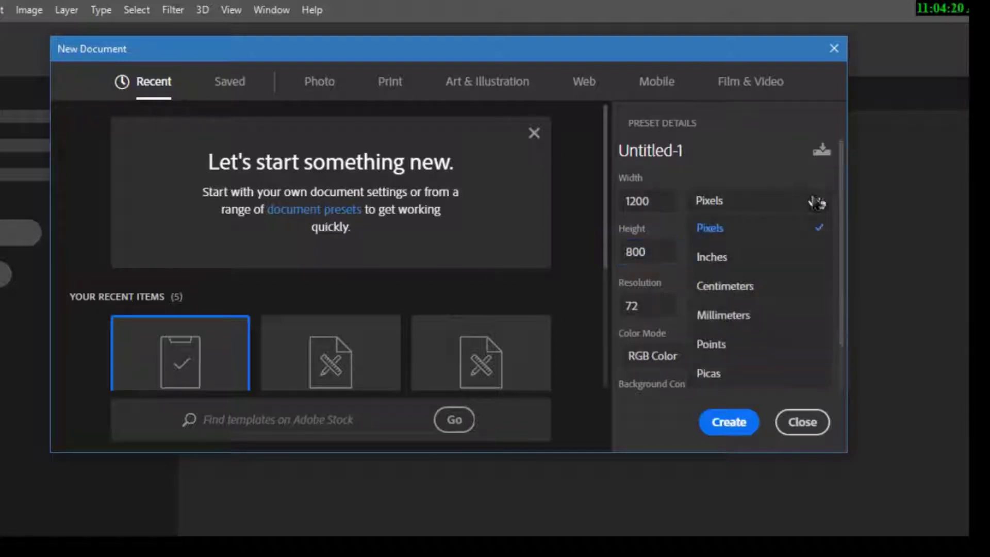
{"action": "left_click", "coordinate": [723, 236]}
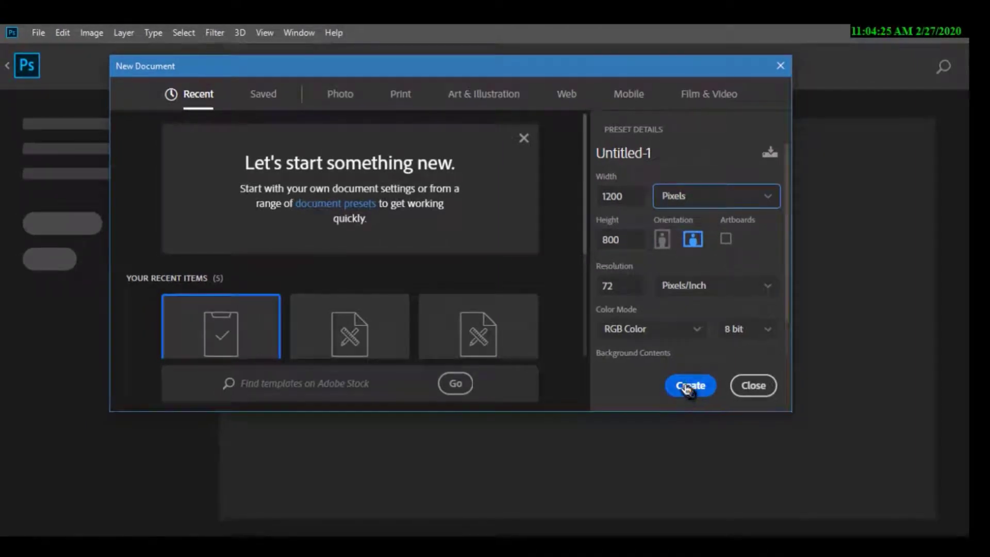
{"action": "left_click", "coordinate": [685, 388]}
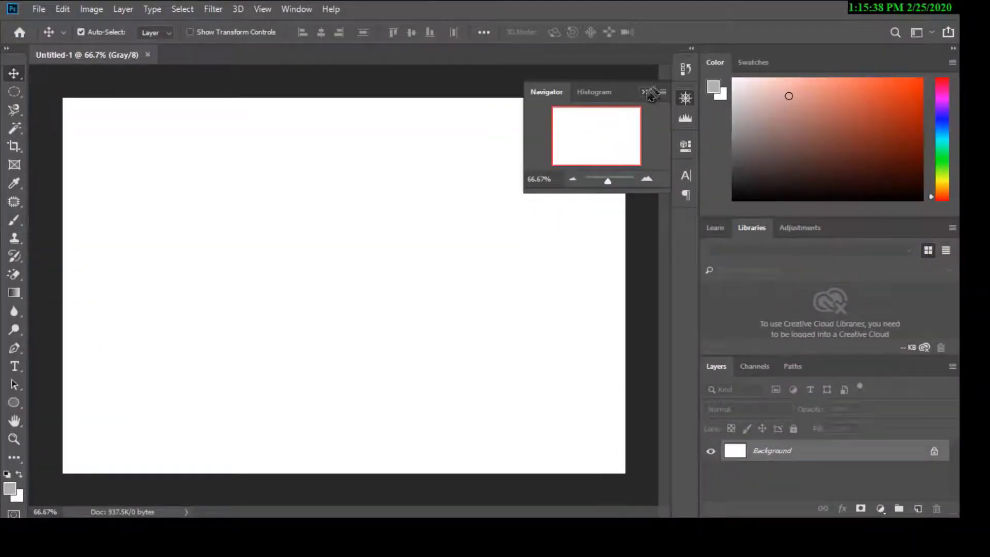
{"action": "left_click", "coordinate": [647, 91]}
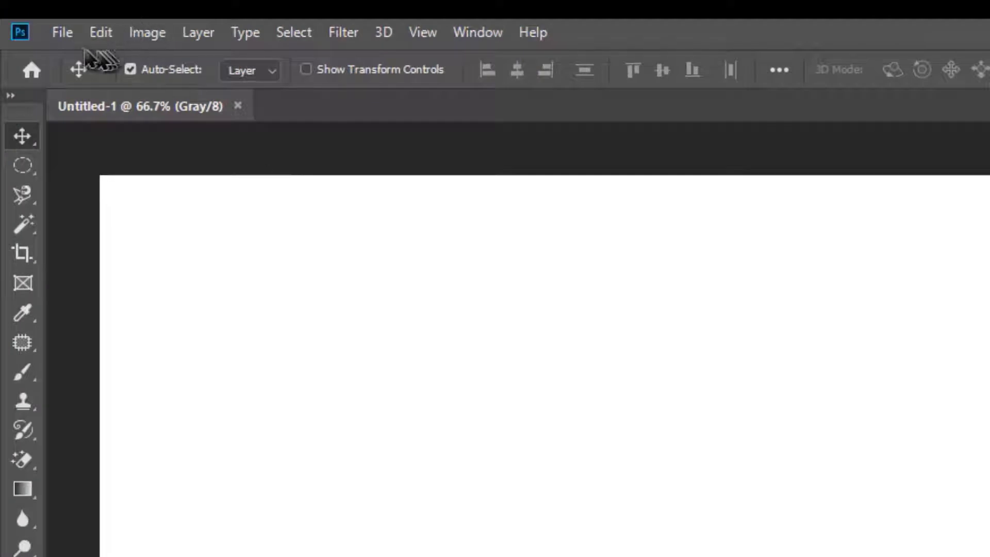
{"action": "left_click", "coordinate": [64, 32]}
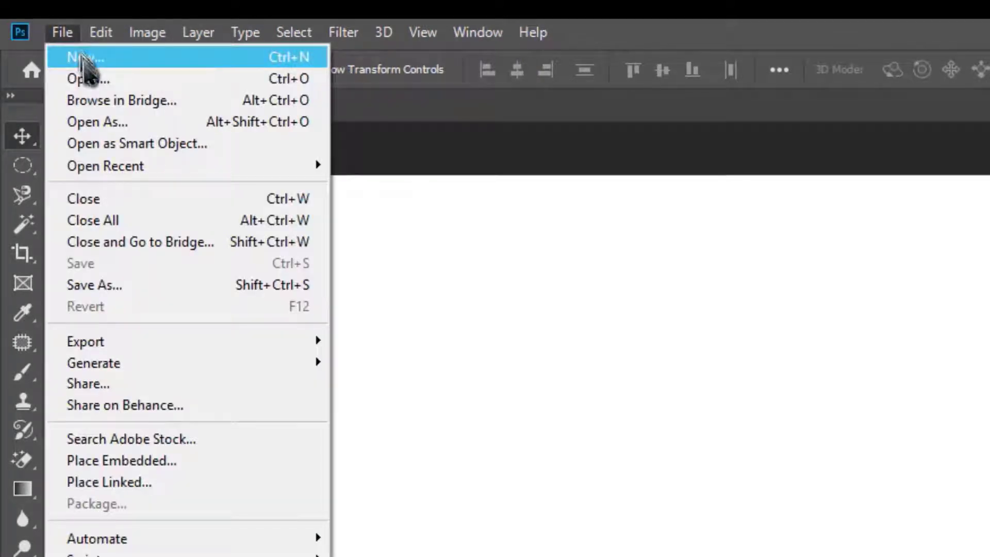
{"action": "left_click", "coordinate": [88, 79]}
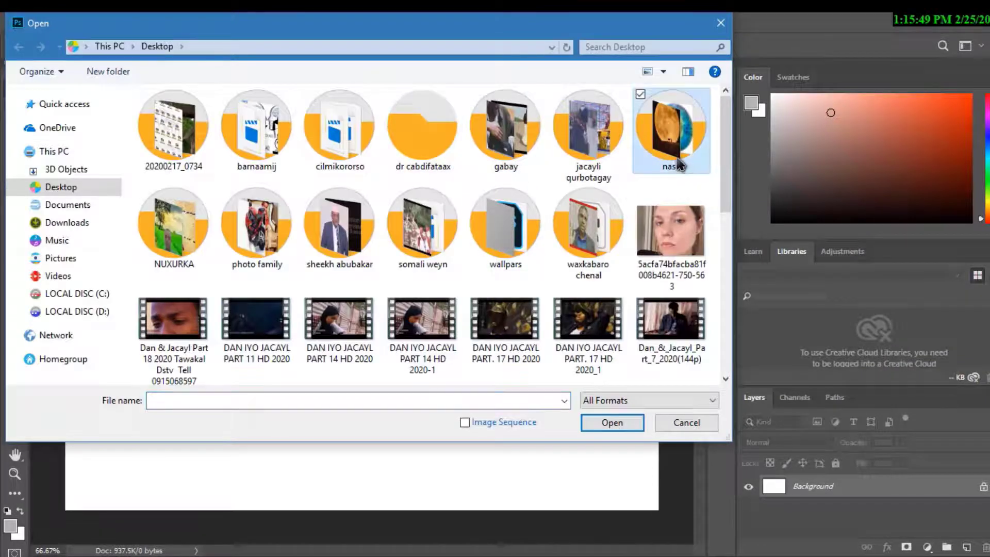
{"action": "double_click", "coordinate": [678, 164]}
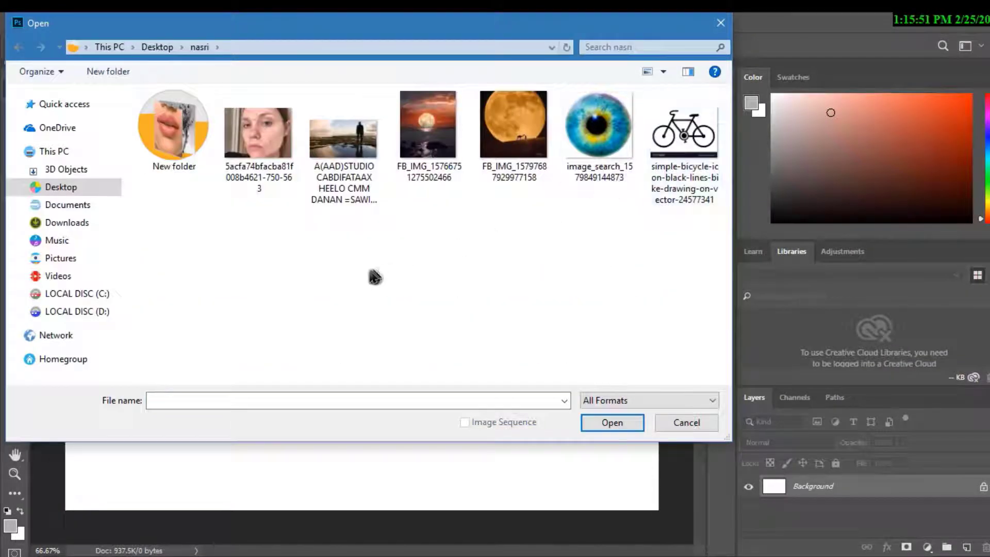
{"action": "left_click", "coordinate": [370, 157]}
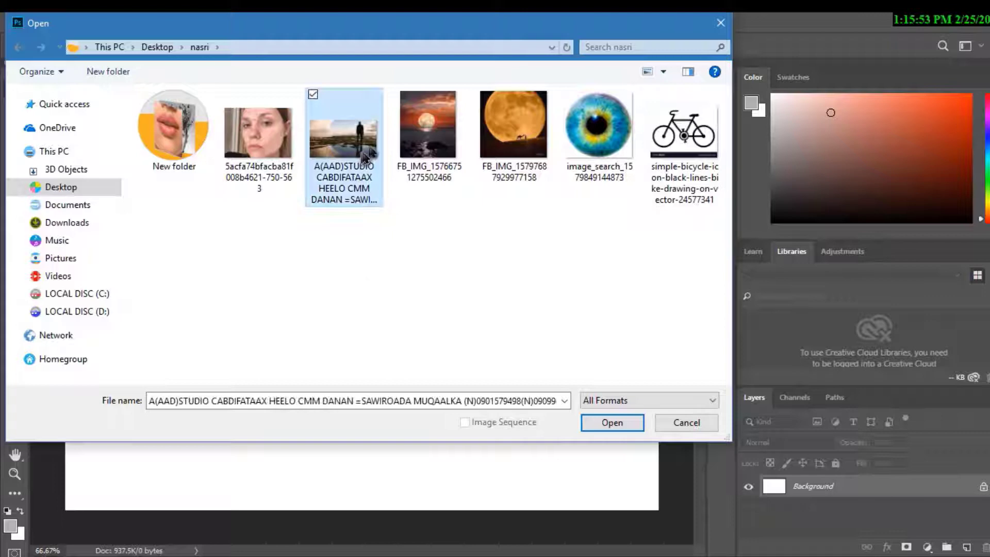
{"action": "left_click", "coordinate": [426, 143], "text": "ctrl"}
{"action": "left_click", "coordinate": [621, 427]}
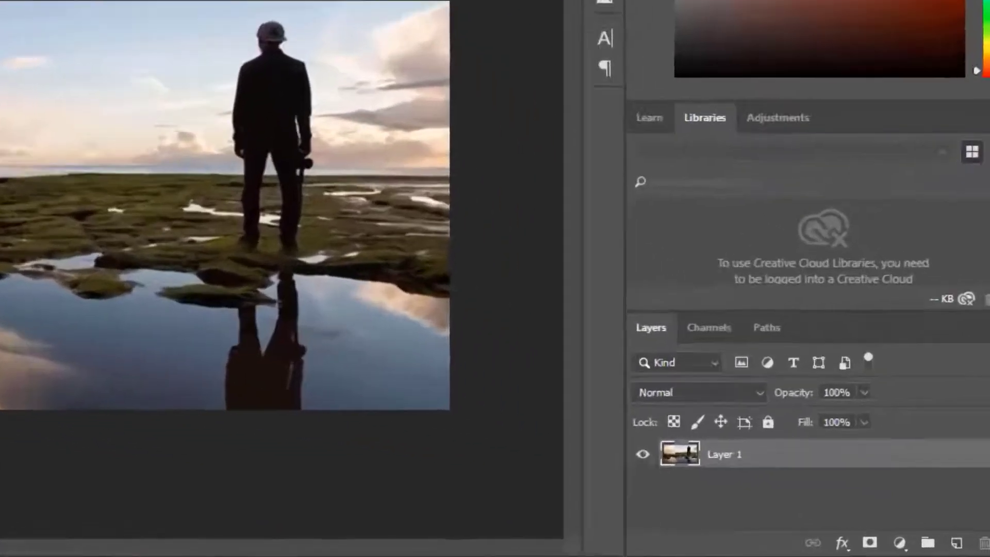
- Duplicate Layer 1 in the photo of the man and shift the copy slightly down and to the left
{"action": "key", "text": "ctrl+j"}
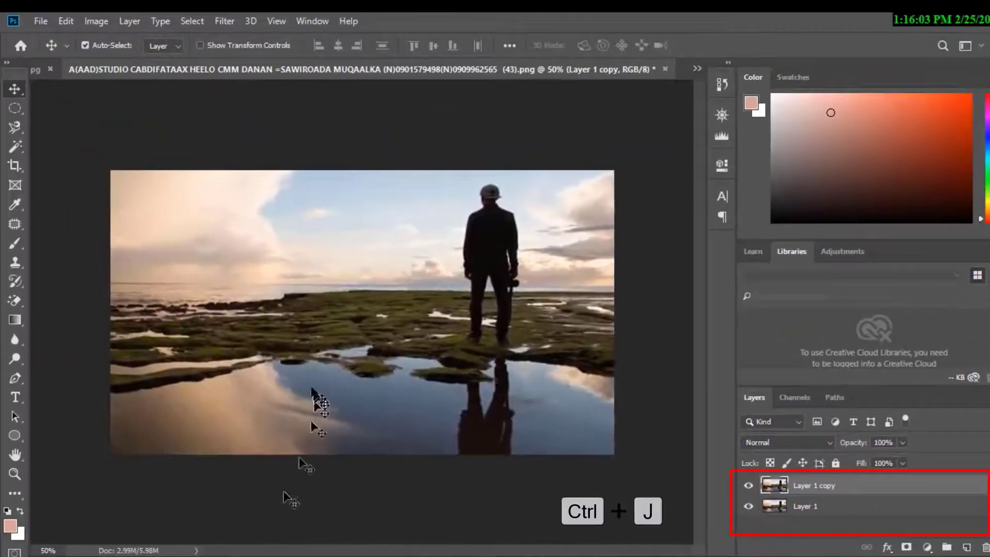
{"action": "left_click_drag", "start_coordinate": [481, 304], "coordinate": [444, 341]}
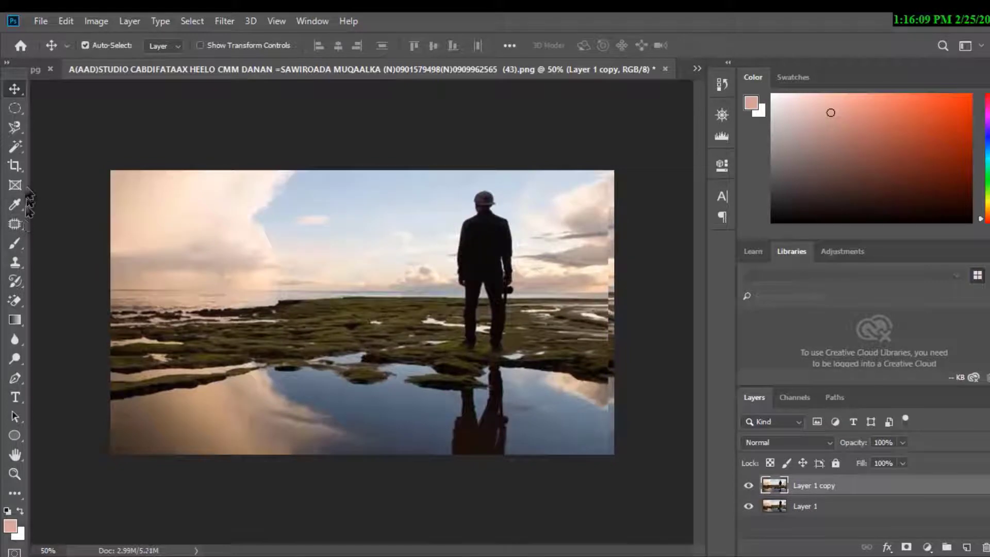
- Crop the photo closer around the standing man, cutting away mainly the left part of the landscape
{"action": "left_click", "coordinate": [15, 165]}
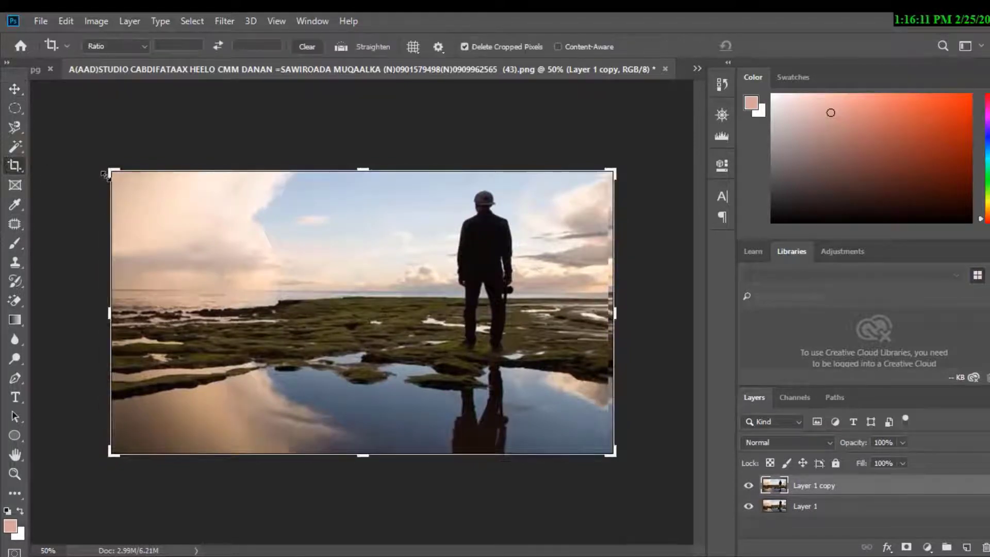
{"action": "left_click_drag", "start_coordinate": [105, 175], "coordinate": [199, 177]}
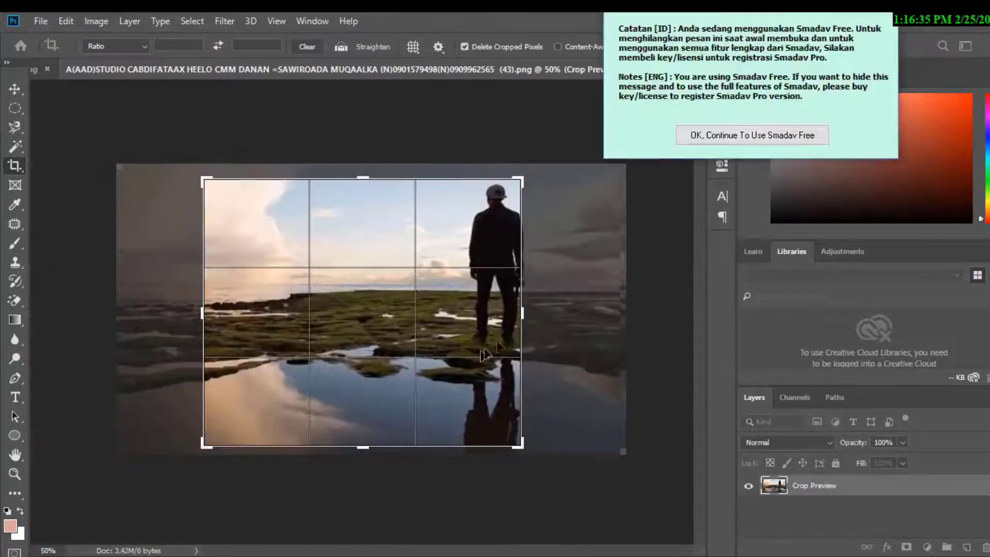
{"action": "left_click_drag", "start_coordinate": [524, 316], "coordinate": [568, 312]}
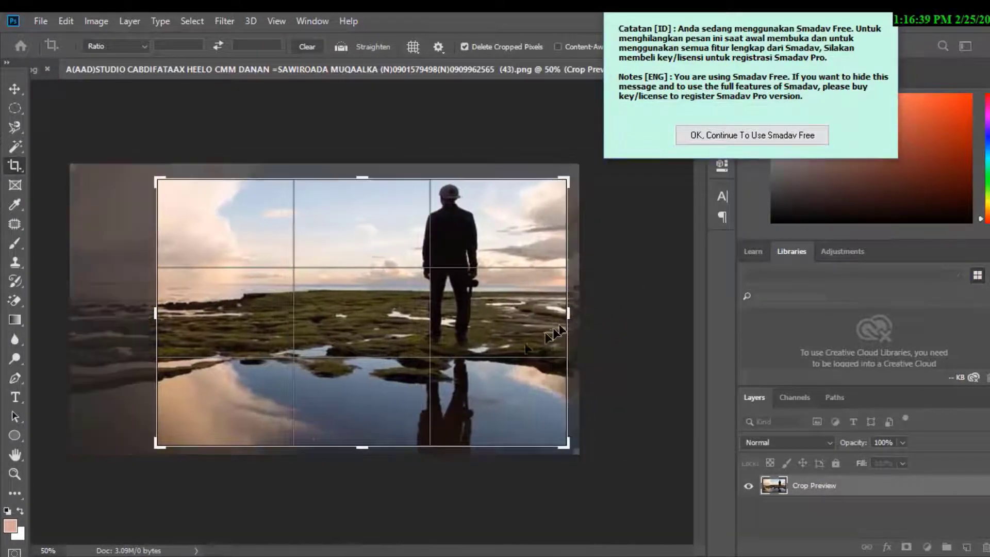
{"action": "left_click_drag", "start_coordinate": [159, 317], "coordinate": [198, 325]}
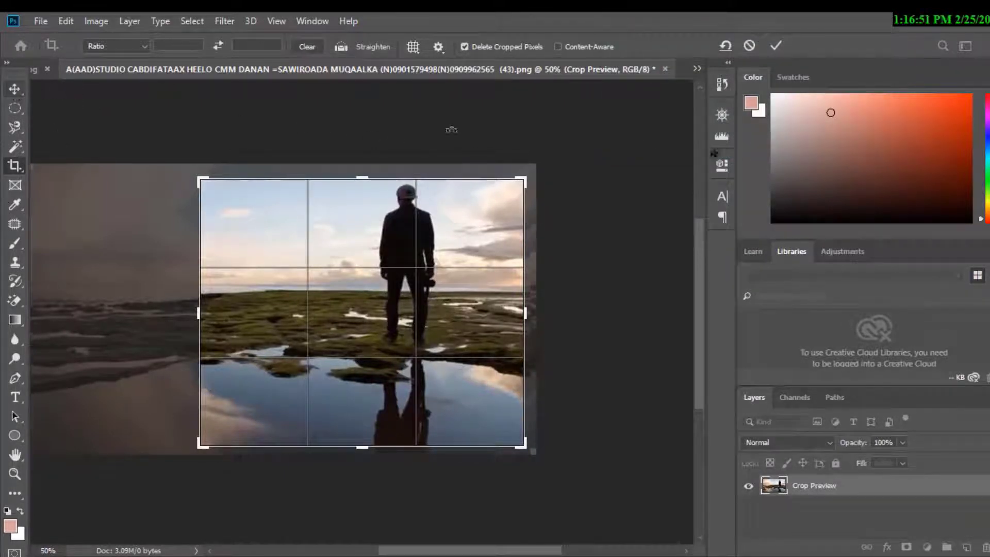
{"action": "left_click", "coordinate": [779, 47]}
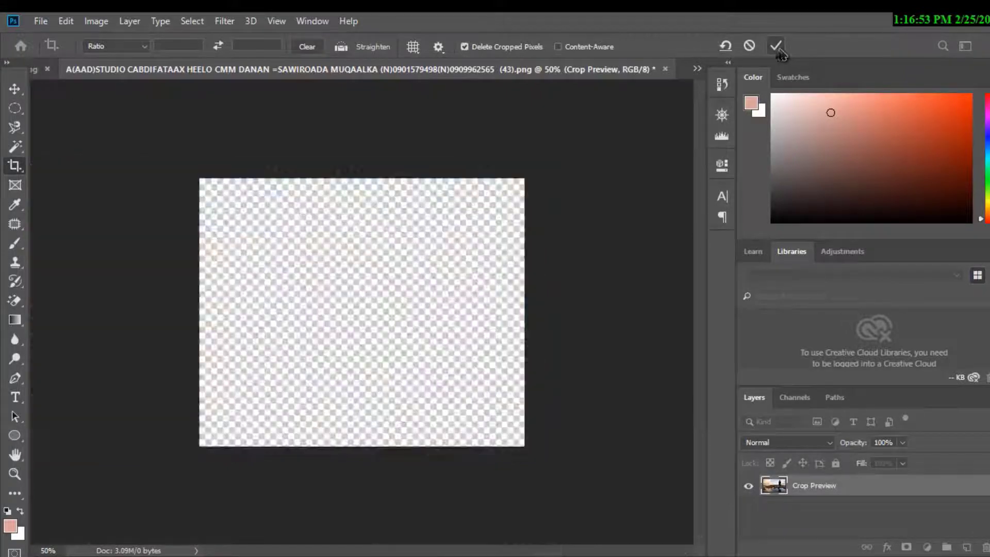
{"action": "left_click_drag", "start_coordinate": [412, 312], "coordinate": [539, 135]}
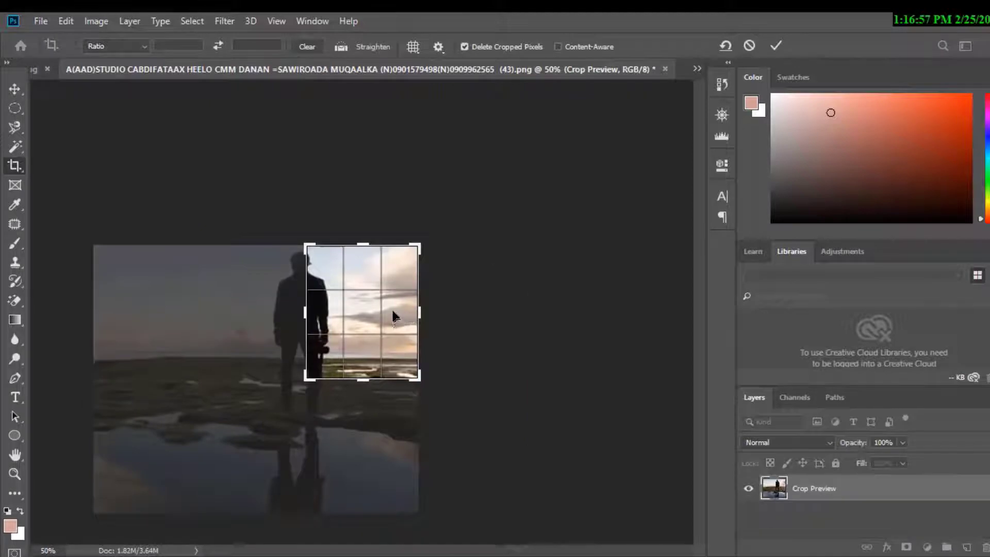
{"action": "key", "text": "ctrl+z"}
{"action": "key", "text": "ctrl+shift+z"}
{"action": "key", "text": "ctrl+z"}
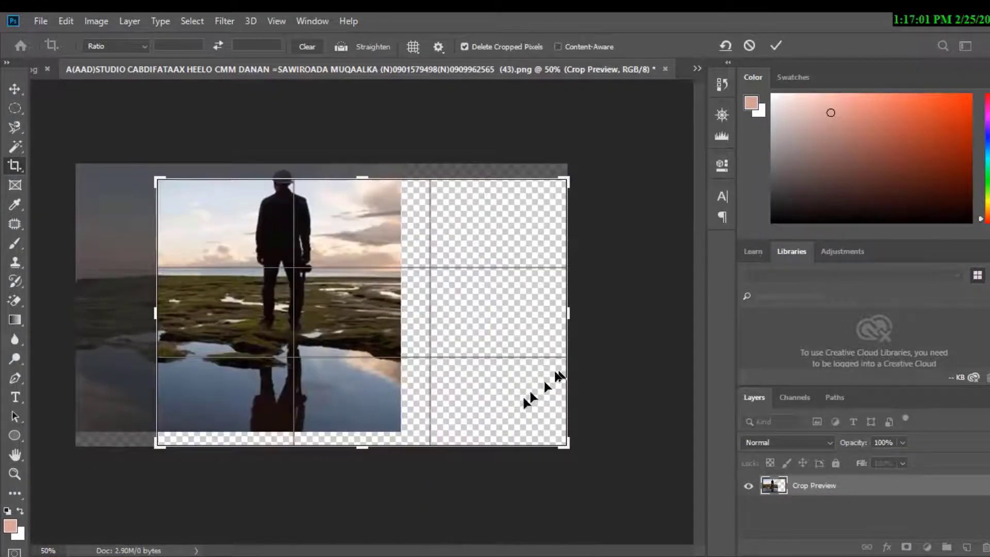
{"action": "left_click_drag", "start_coordinate": [544, 381], "coordinate": [707, 412]}
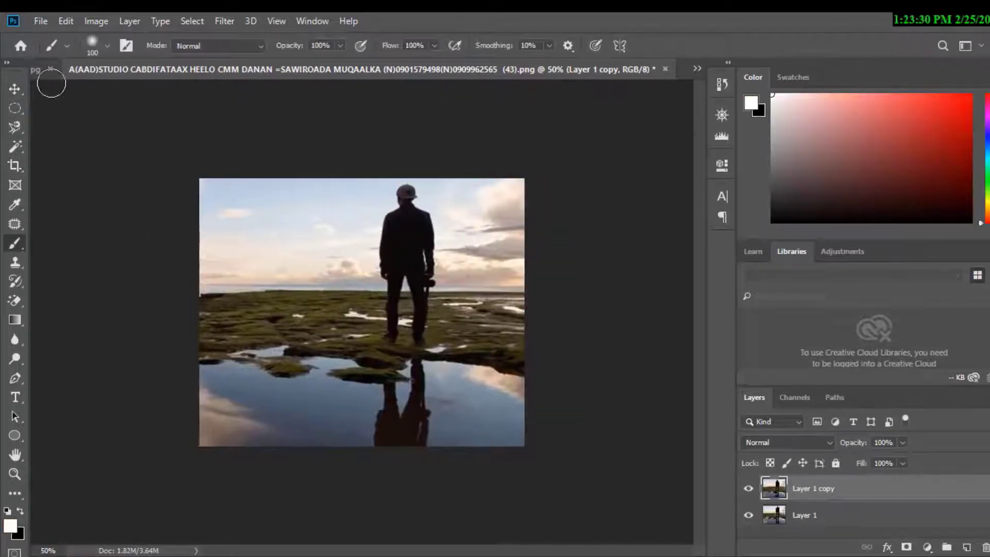
- Move Layer 1 copy with the man into the sunset image document
{"action": "left_click", "coordinate": [15, 88]}
{"action": "left_click_drag", "start_coordinate": [425, 305], "coordinate": [348, 292]}
- Scale Layer 1 copy proportionally down to 18.21% with Free Transform and place it over the moon above the horizon
{"action": "key", "text": "ctrl+t"}
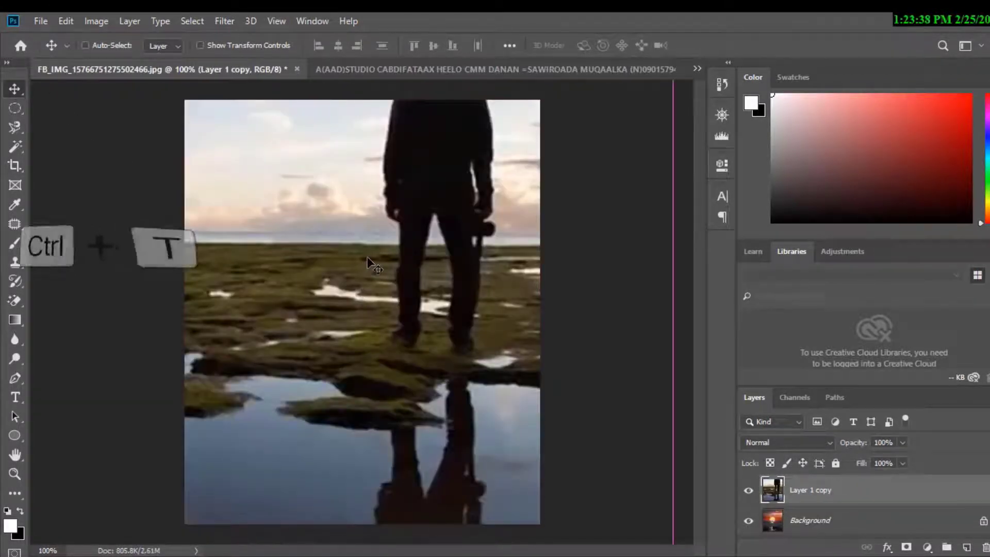
{"action": "left_click_drag", "start_coordinate": [432, 334], "coordinate": [340, 477]}
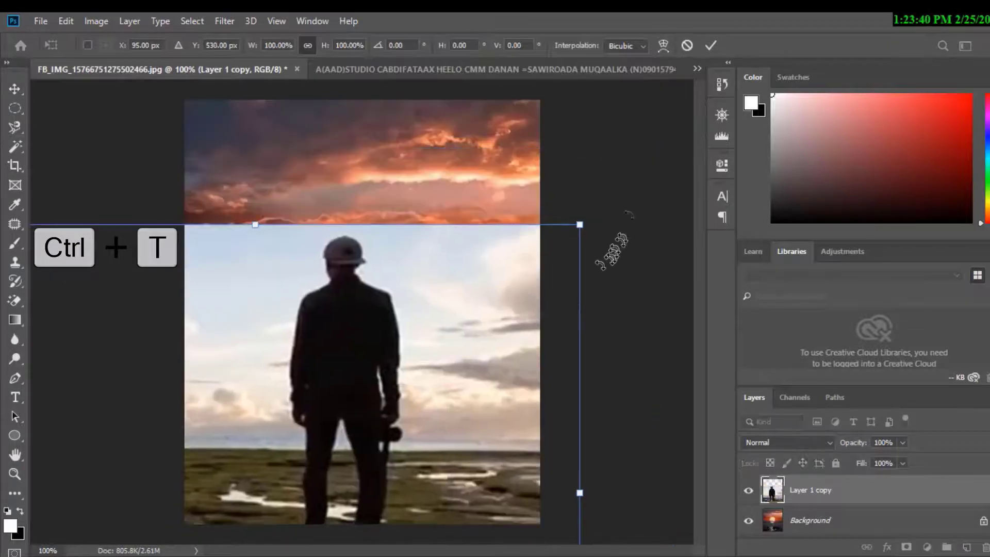
{"action": "left_click_drag", "start_coordinate": [579, 224], "coordinate": [398, 251]}
{"action": "left_click_drag", "start_coordinate": [504, 122], "coordinate": [209, 270]}
{"action": "left_click_drag", "start_coordinate": [206, 412], "coordinate": [354, 334]}
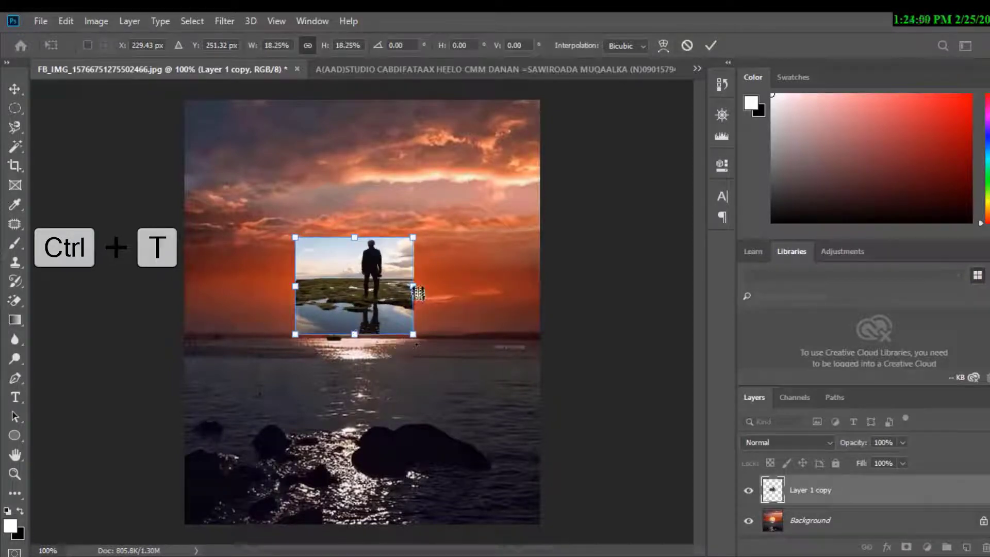
{"action": "left_click_drag", "start_coordinate": [418, 294], "coordinate": [405, 289]}
{"action": "left_click_drag", "start_coordinate": [347, 305], "coordinate": [353, 340]}
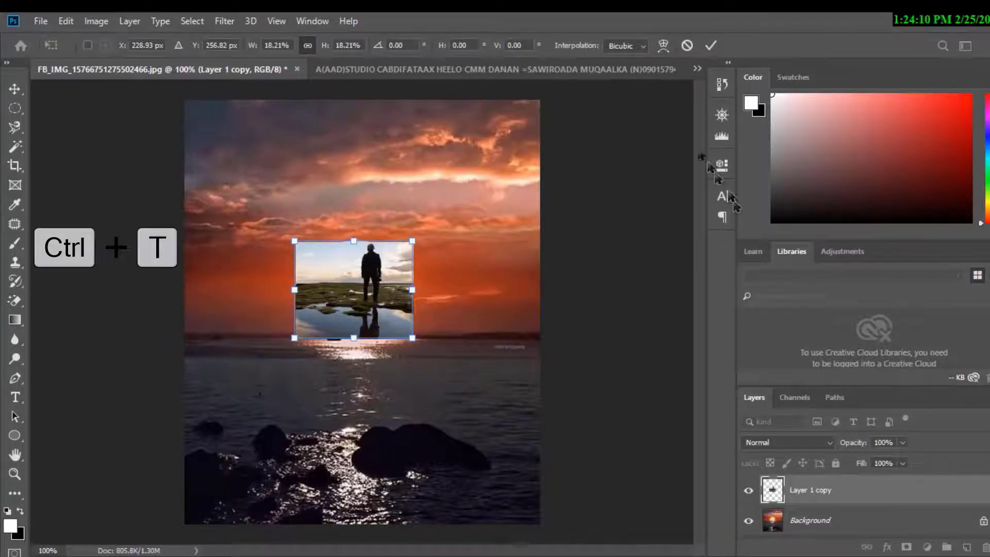
{"action": "left_click", "coordinate": [712, 46]}
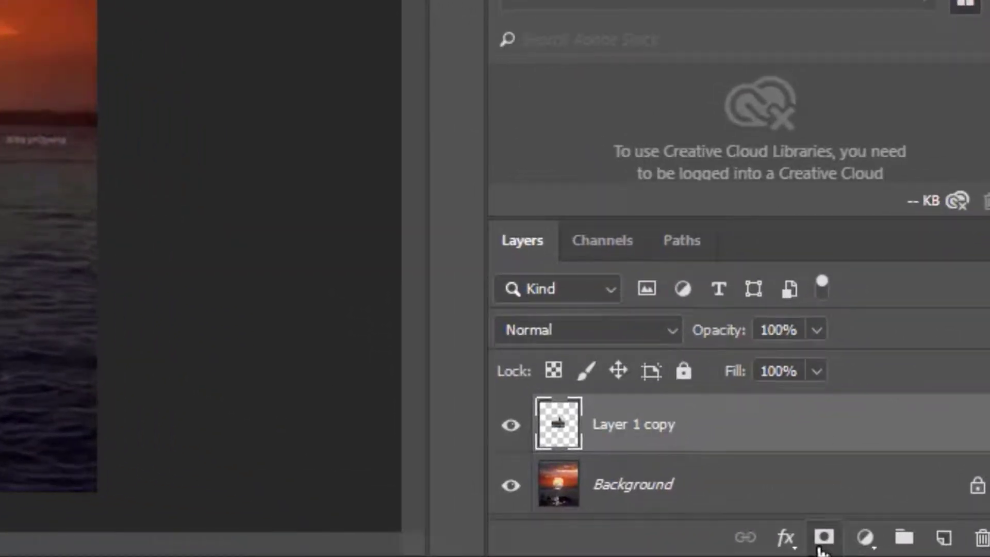
- Add a layer mask to Layer 1 copy and paint the pasted photo out with a soft black size 100 Brush
{"action": "left_click", "coordinate": [822, 541]}
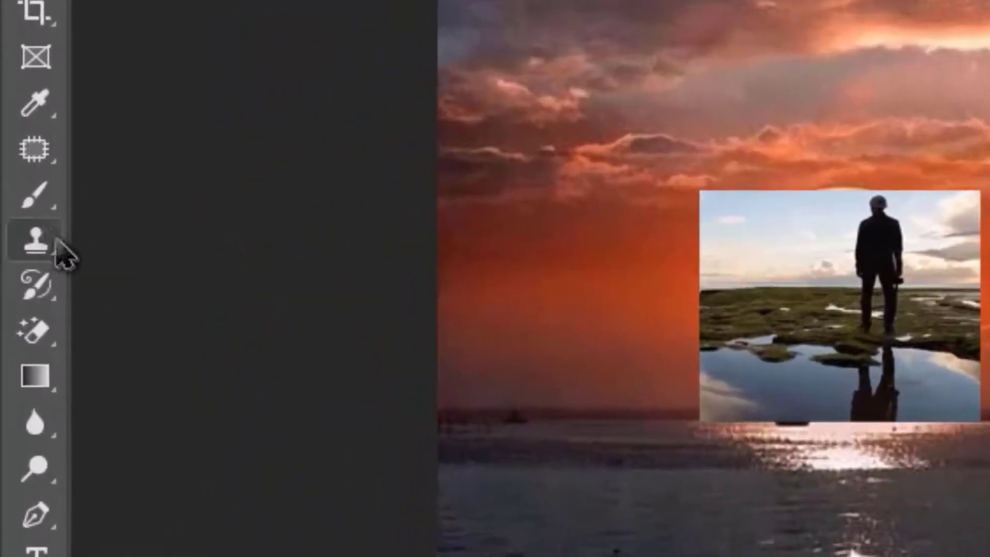
{"action": "right_click", "coordinate": [37, 198]}
{"action": "left_click", "coordinate": [147, 196]}
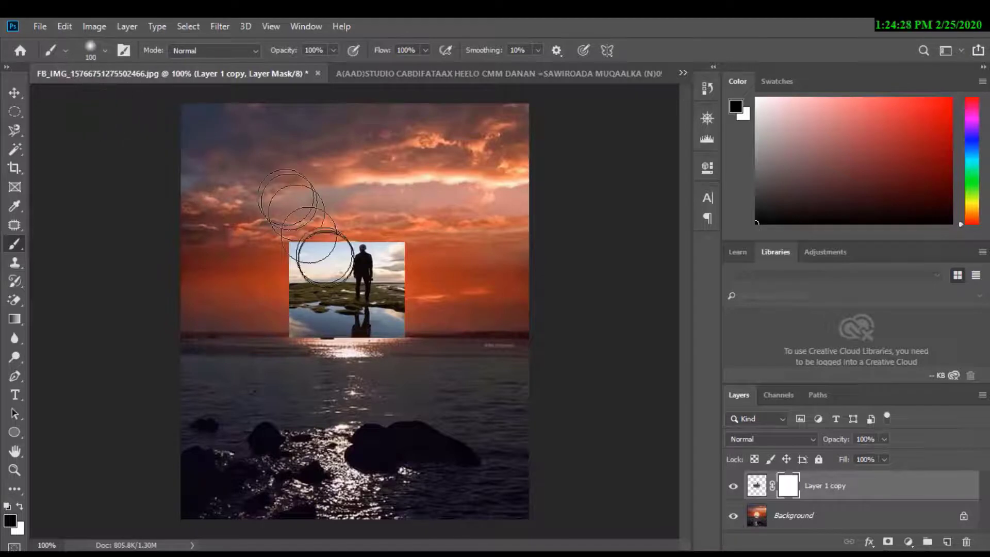
{"action": "mouse_move", "coordinate": [316, 232]}
{"action": "left_mouse_down"}
{"action": "mouse_move", "coordinate": [319, 340]}
{"action": "mouse_move", "coordinate": [321, 315]}
{"action": "mouse_move", "coordinate": [293, 243]}
{"action": "mouse_move", "coordinate": [284, 294]}
{"action": "mouse_move", "coordinate": [327, 297]}
{"action": "mouse_move", "coordinate": [369, 250]}
{"action": "mouse_move", "coordinate": [396, 332]}
{"action": "mouse_move", "coordinate": [356, 350]}
{"action": "left_mouse_up"}
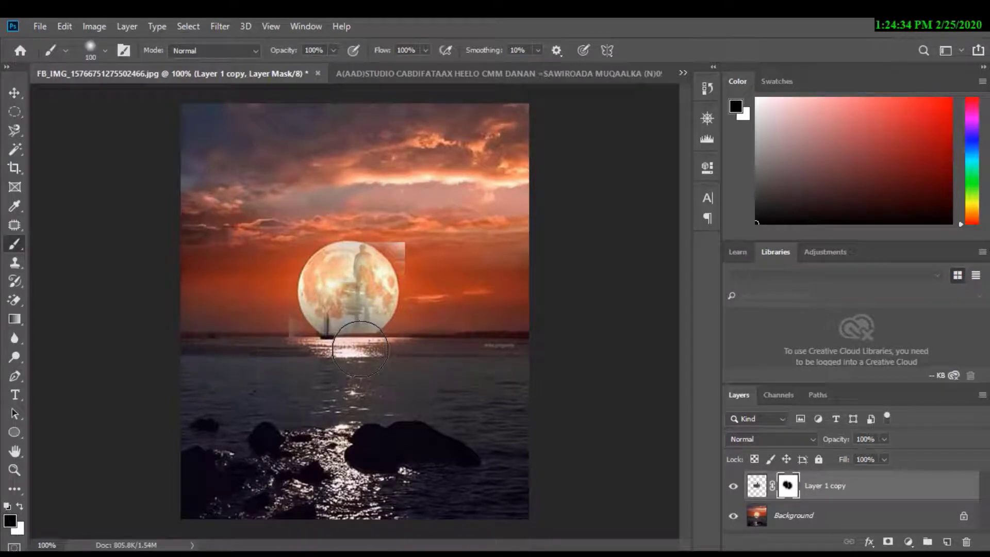
{"action": "left_click_drag", "start_coordinate": [359, 345], "coordinate": [366, 291]}
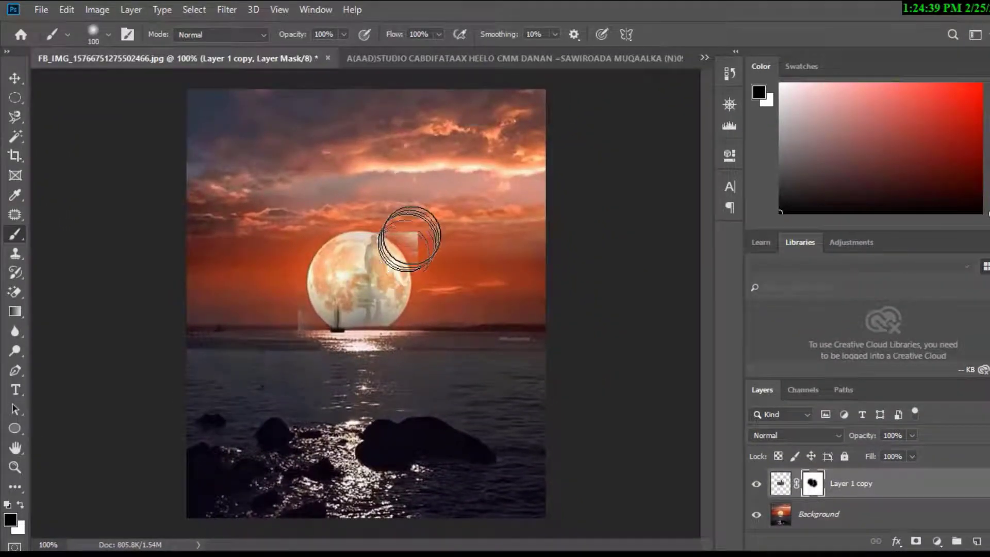
{"action": "mouse_move", "coordinate": [410, 238]}
{"action": "left_mouse_down"}
{"action": "mouse_move", "coordinate": [383, 388]}
{"action": "mouse_move", "coordinate": [372, 395]}
{"action": "mouse_move", "coordinate": [305, 342]}
{"action": "left_mouse_up"}
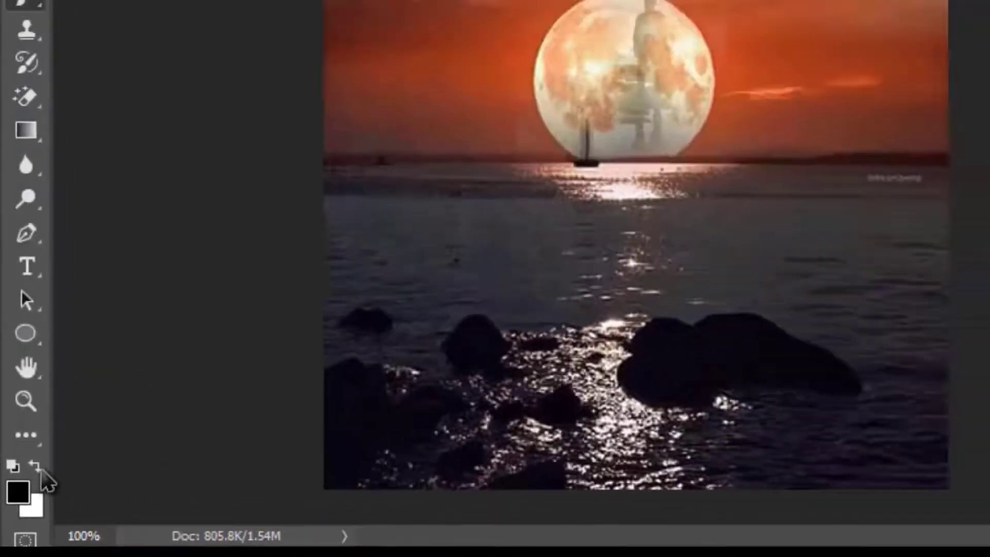
- Paint the mask white to bring the man back inside the moon, and black to hide the photo around the moon's edge
{"action": "left_click", "coordinate": [35, 467]}
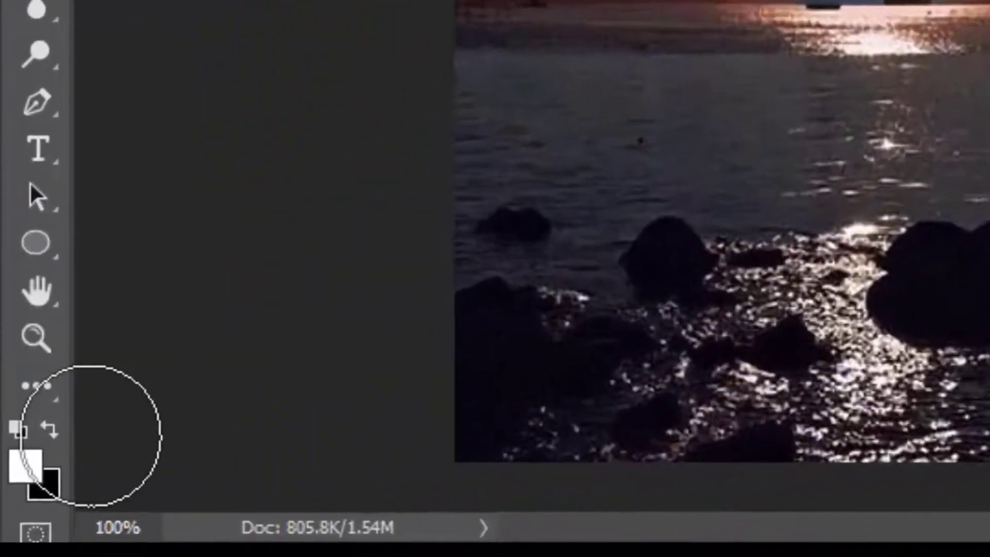
{"action": "left_click", "coordinate": [49, 429]}
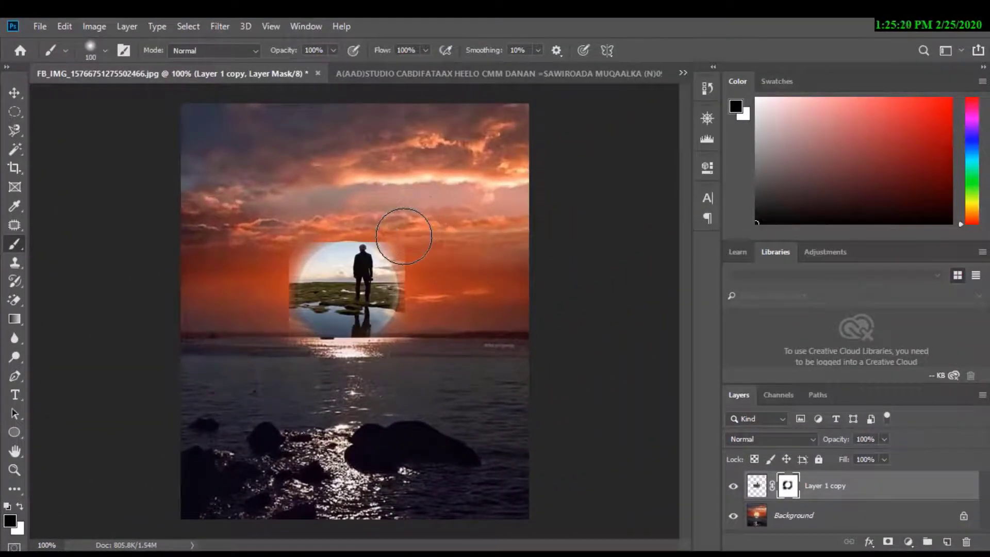
{"action": "mouse_move", "coordinate": [404, 236]}
{"action": "left_mouse_down"}
{"action": "mouse_move", "coordinate": [424, 261]}
{"action": "mouse_move", "coordinate": [430, 306]}
{"action": "left_mouse_up"}
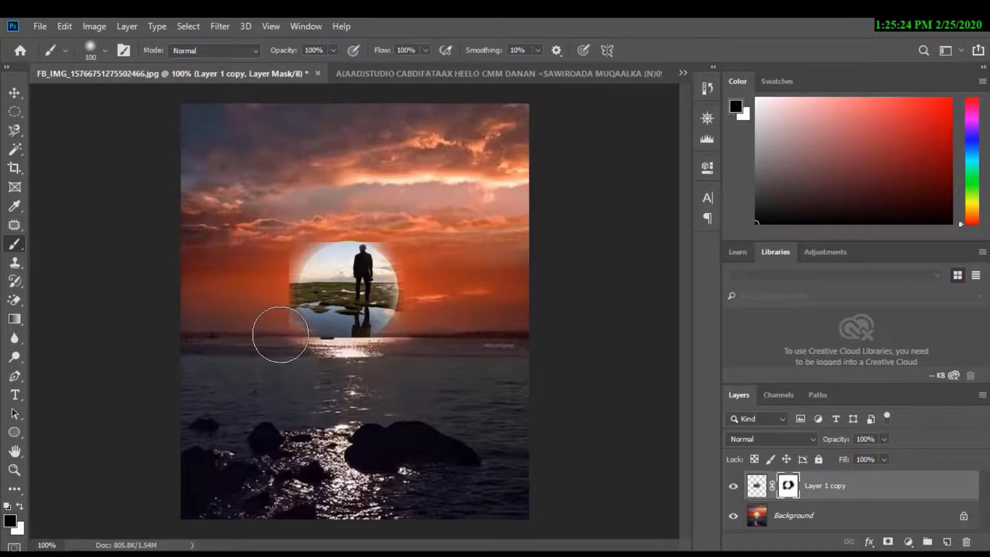
{"action": "mouse_move", "coordinate": [280, 332]}
{"action": "left_mouse_down"}
{"action": "mouse_move", "coordinate": [267, 289]}
{"action": "mouse_move", "coordinate": [273, 247]}
{"action": "mouse_move", "coordinate": [294, 242]}
{"action": "left_mouse_up"}
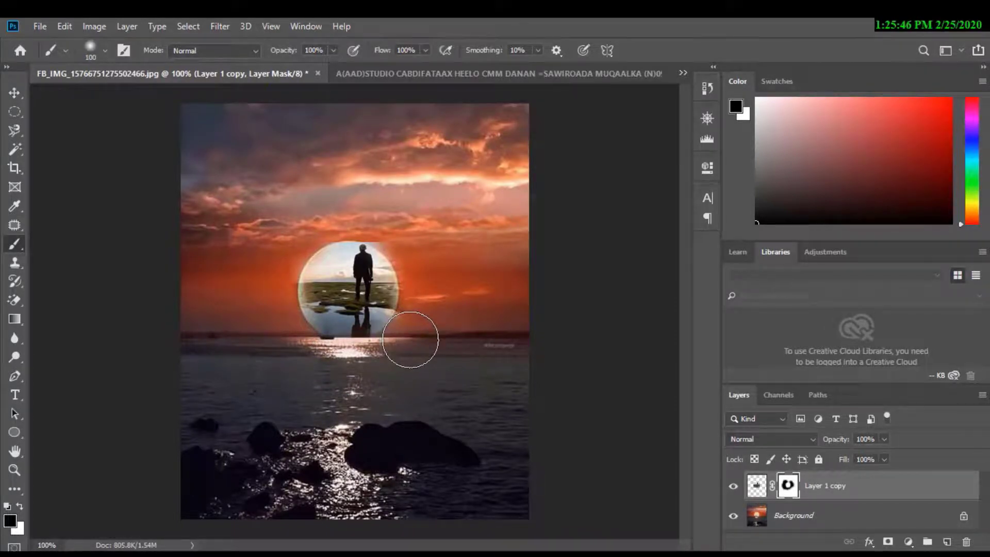
{"action": "left_click_drag", "start_coordinate": [411, 335], "coordinate": [431, 291]}
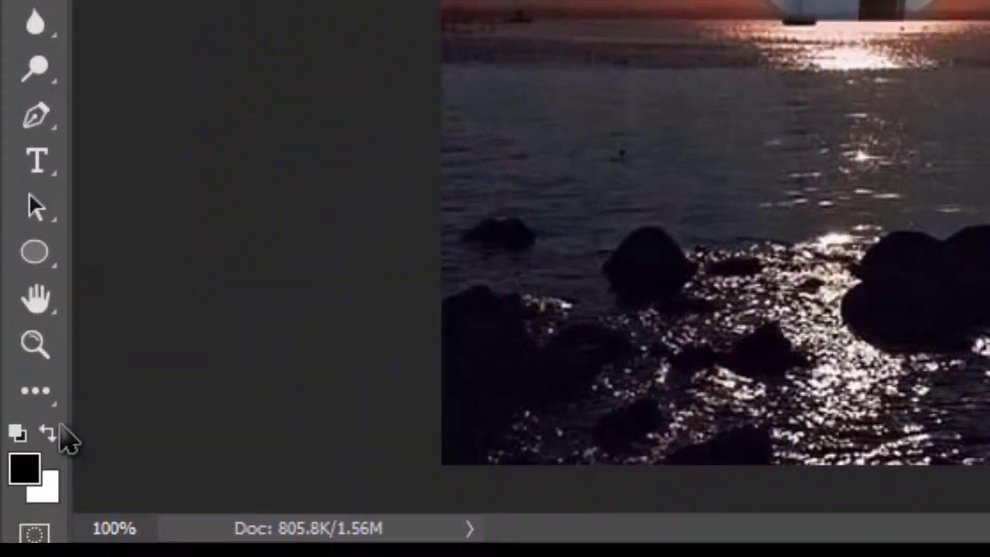
- Paint the layer mask black at 59% brush opacity along the moon's left edge to soften away the leftover photo halo
{"action": "left_click", "coordinate": [48, 433]}
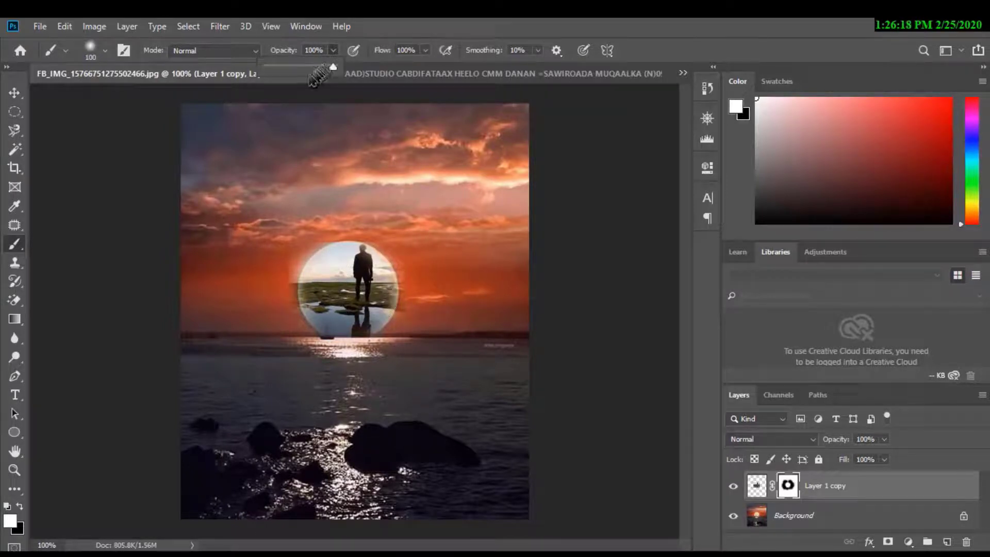
{"action": "left_click", "coordinate": [282, 67]}
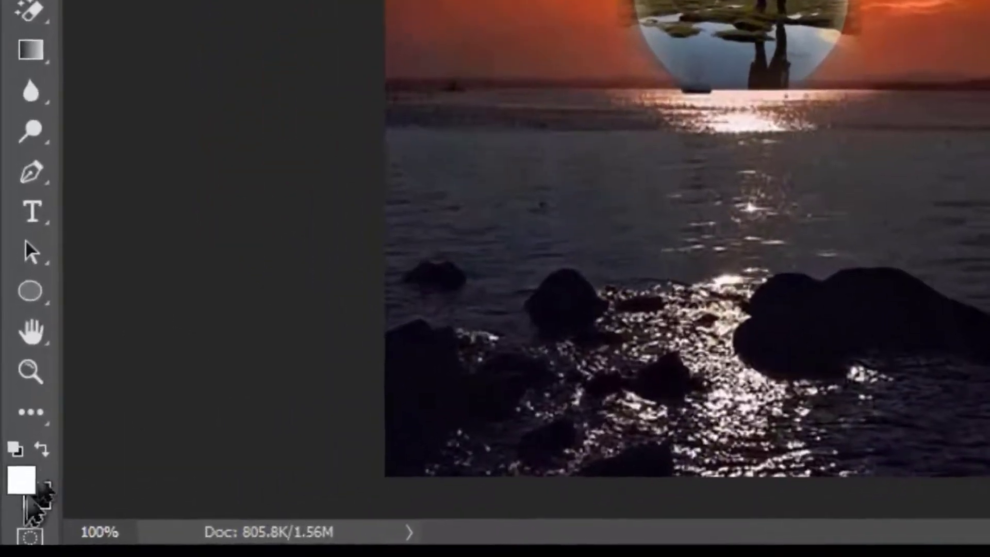
{"action": "key", "text": "x"}
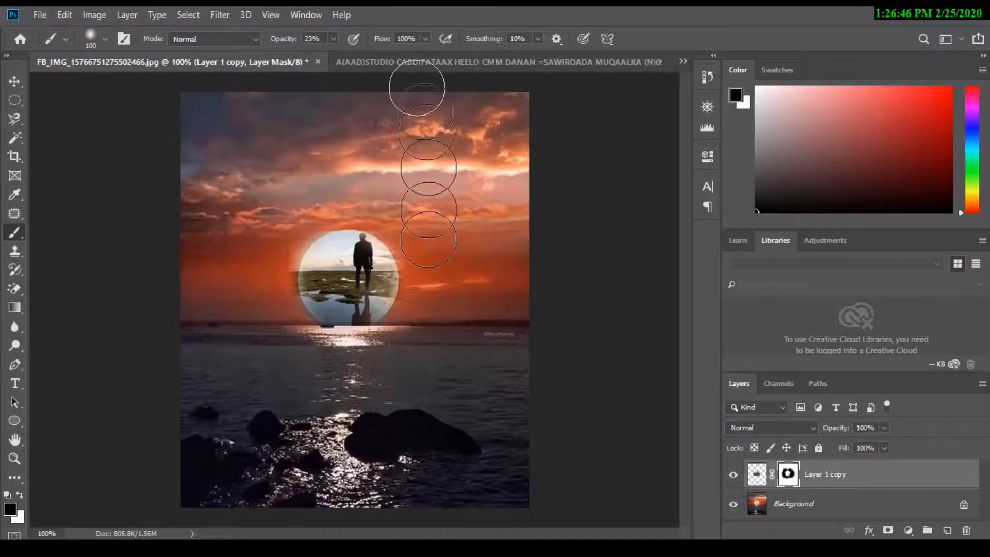
{"action": "left_click", "coordinate": [333, 39]}
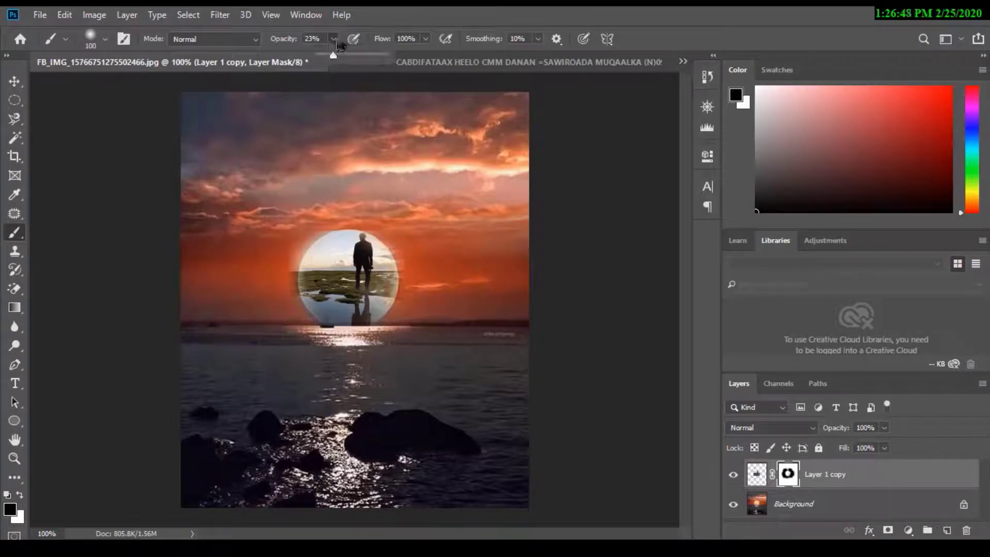
{"action": "left_click", "coordinate": [361, 54]}
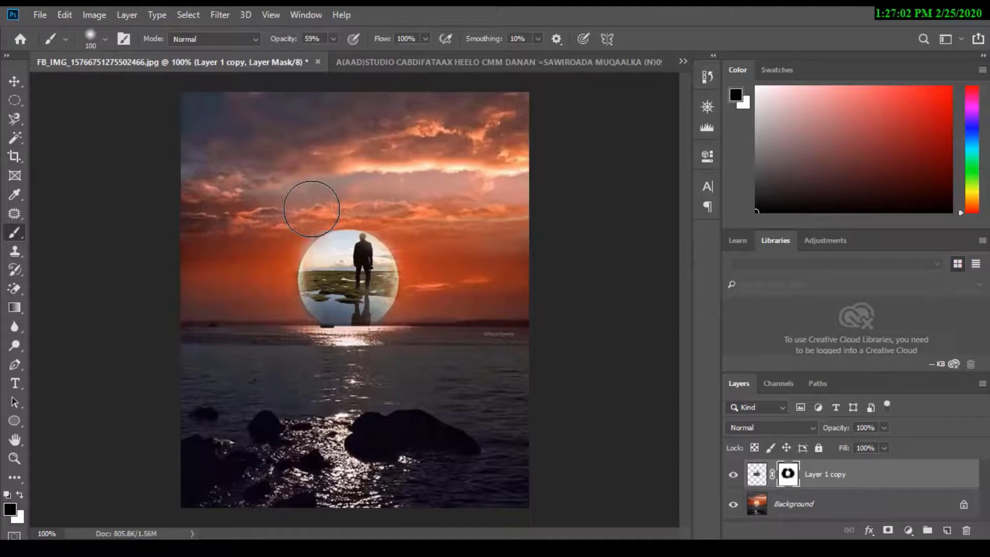
{"action": "mouse_move", "coordinate": [283, 223]}
{"action": "left_mouse_down"}
{"action": "mouse_move", "coordinate": [275, 245]}
{"action": "mouse_move", "coordinate": [276, 301]}
{"action": "left_mouse_up"}
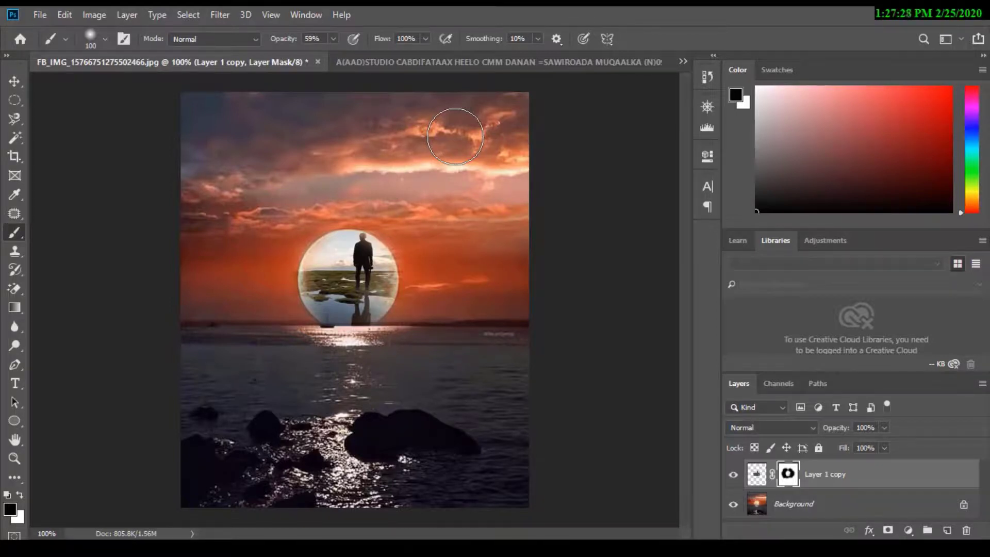
- Save the composite as a JPEG copy in New folder inside nasri, with quality 8 (High) and Progressive format with 3 scans
{"action": "left_click", "coordinate": [40, 15]}
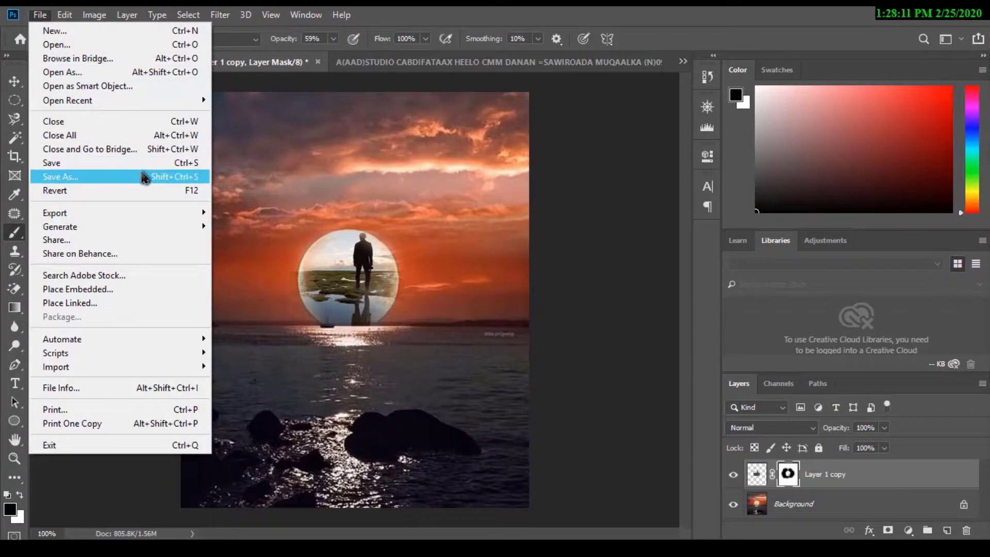
{"action": "left_click", "coordinate": [145, 176]}
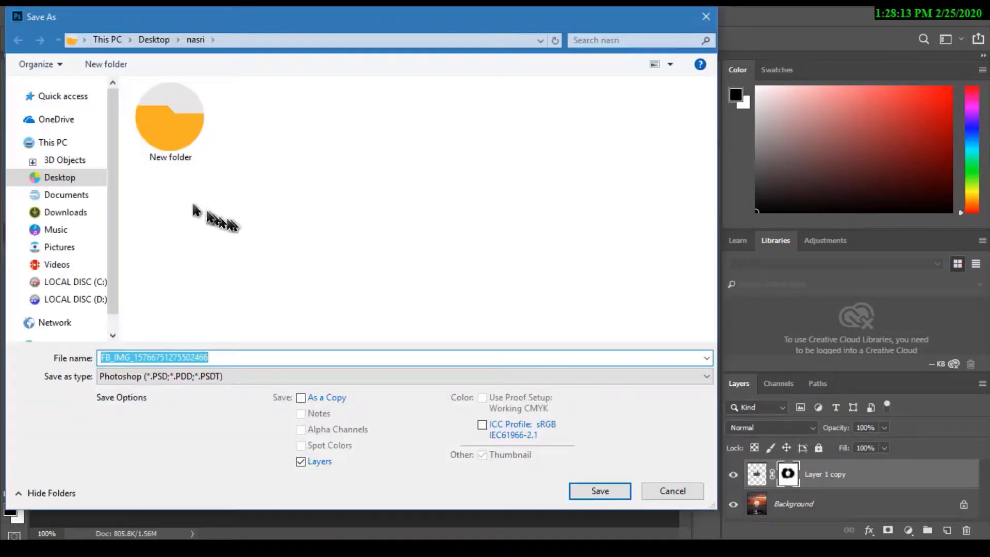
{"action": "left_click", "coordinate": [698, 377]}
{"action": "left_click", "coordinate": [309, 237]}
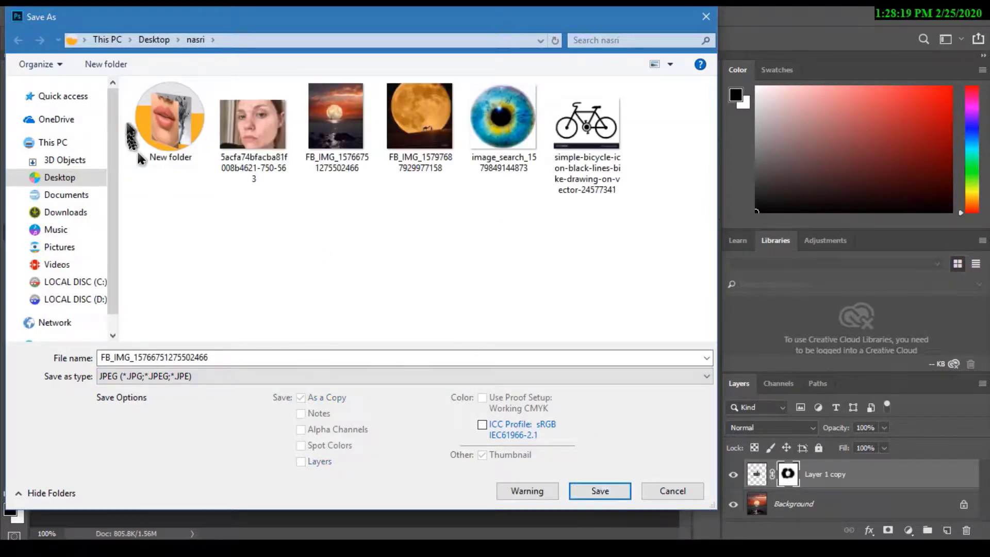
{"action": "left_click", "coordinate": [138, 135]}
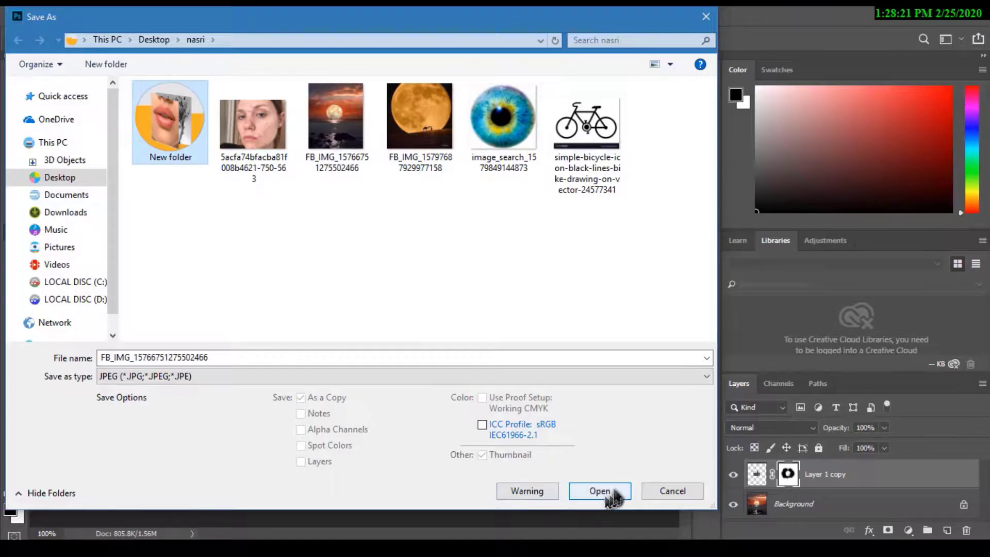
{"action": "left_click", "coordinate": [614, 493]}
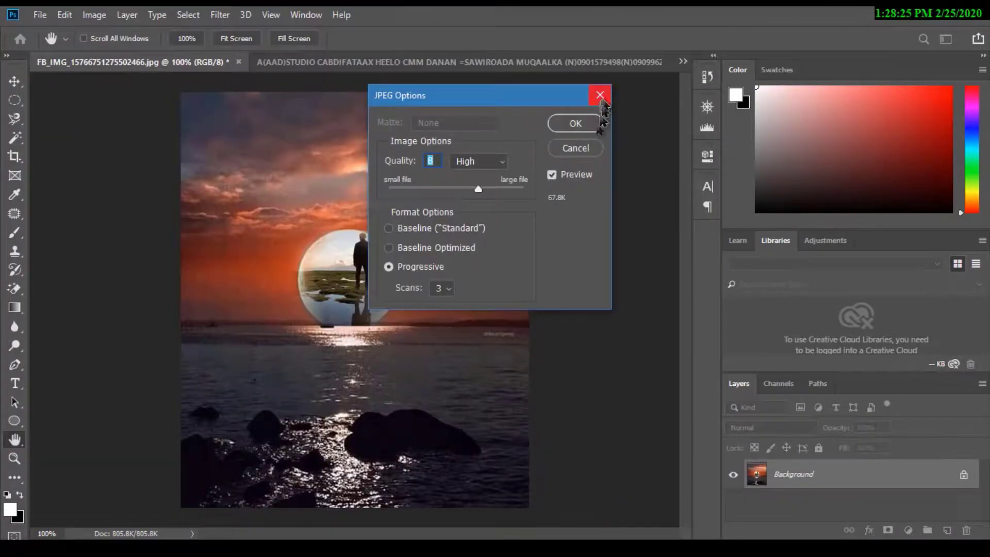
{"action": "left_click", "coordinate": [576, 124]}
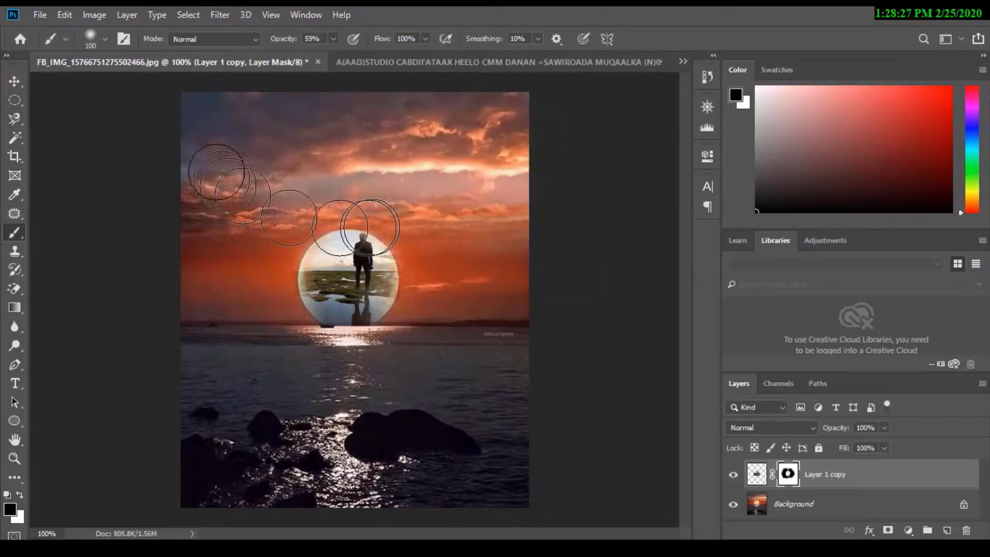